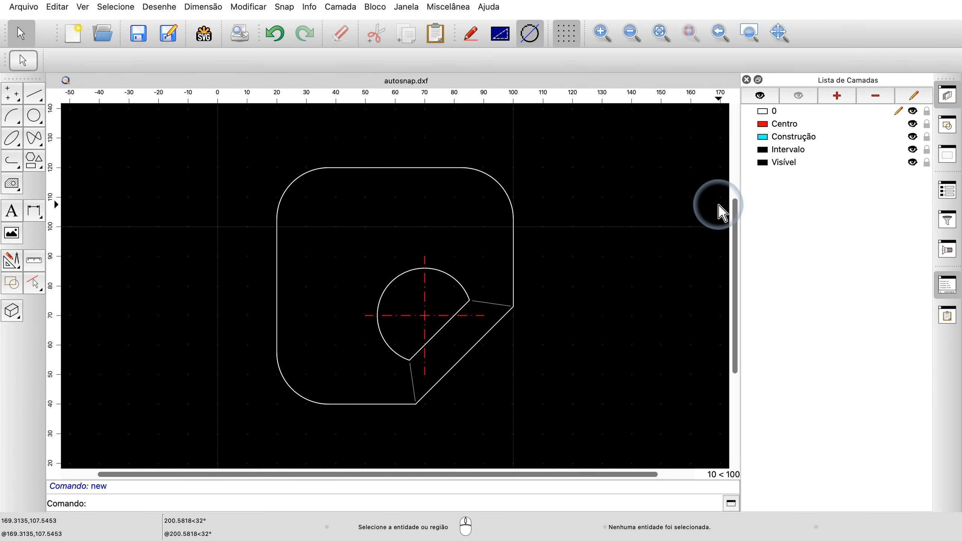
On the Construção layer, start a line at 30,100 and try the endpoint and centre snaps for its next point.
left_click(846, 143)
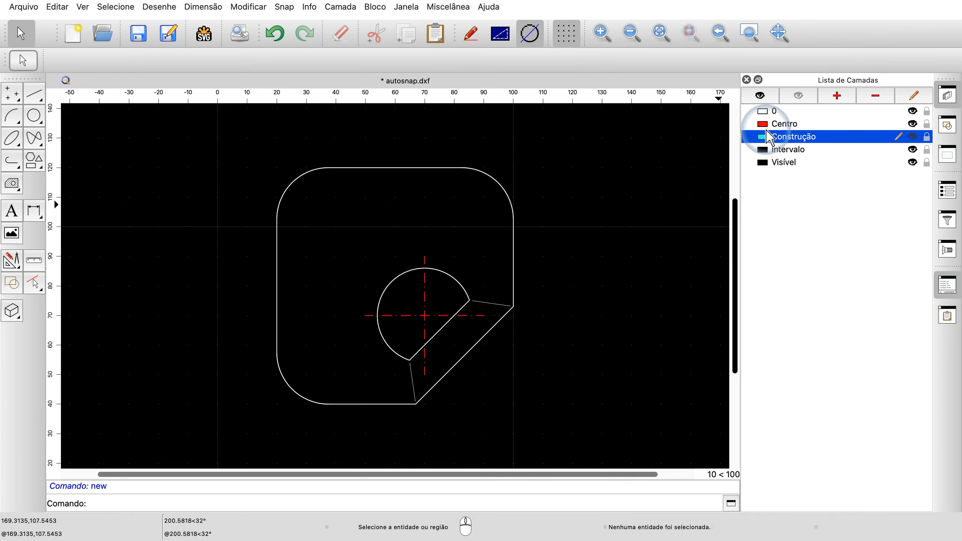
left_click(36, 95)
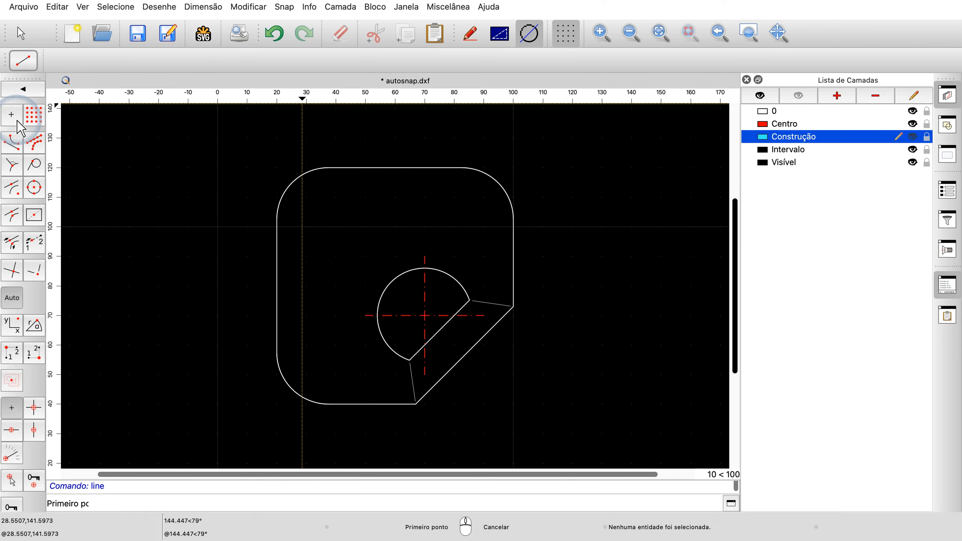
left_click(306, 226)
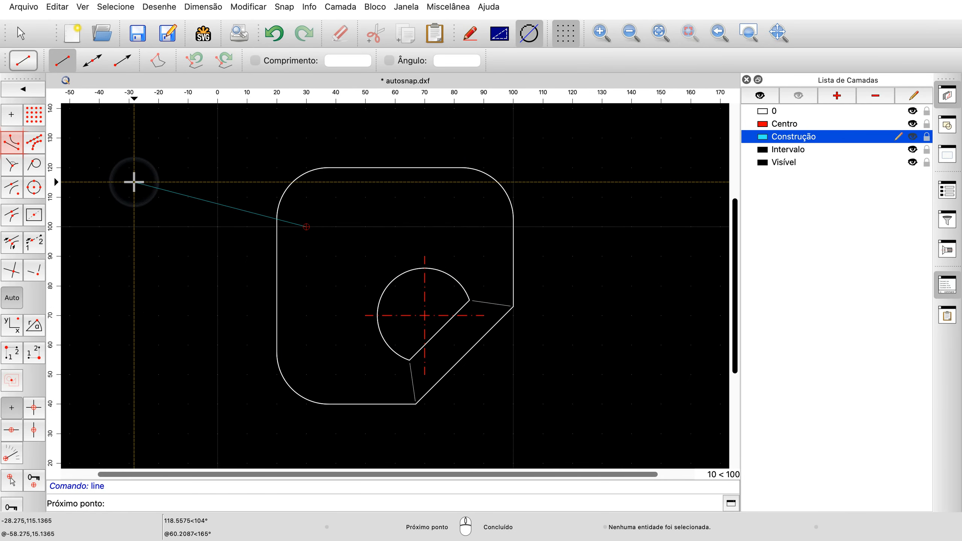
left_click(15, 145)
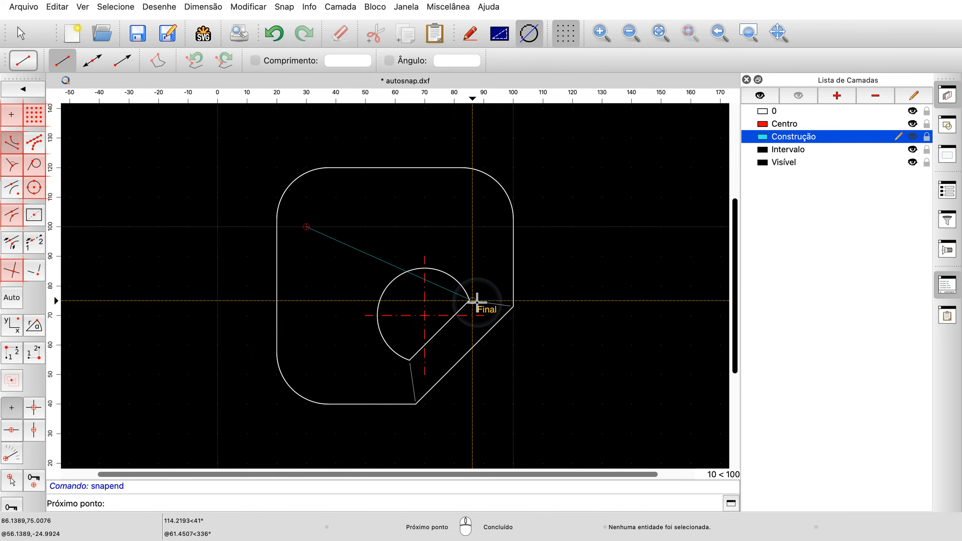
left_click(477, 300)
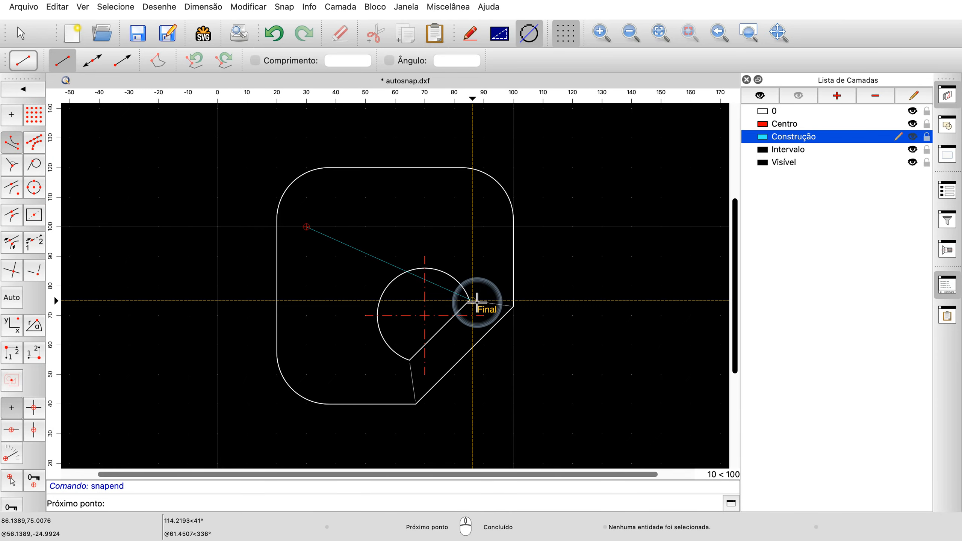
left_click(20, 199)
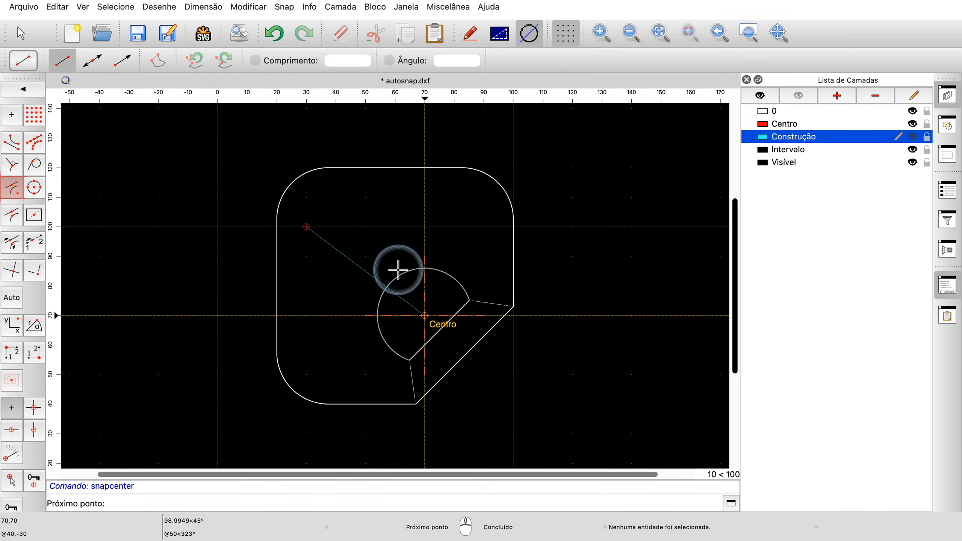
right_click(364, 248)
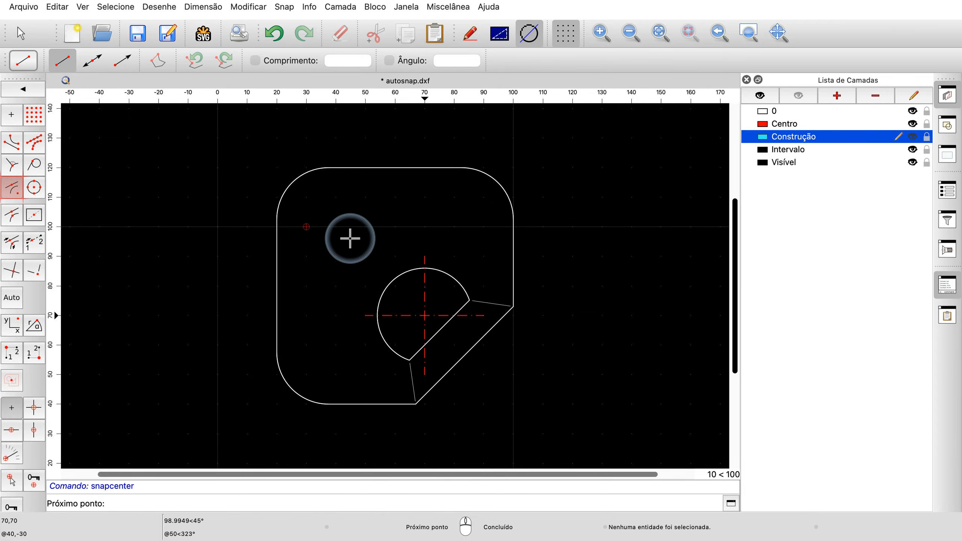
right_click(351, 242)
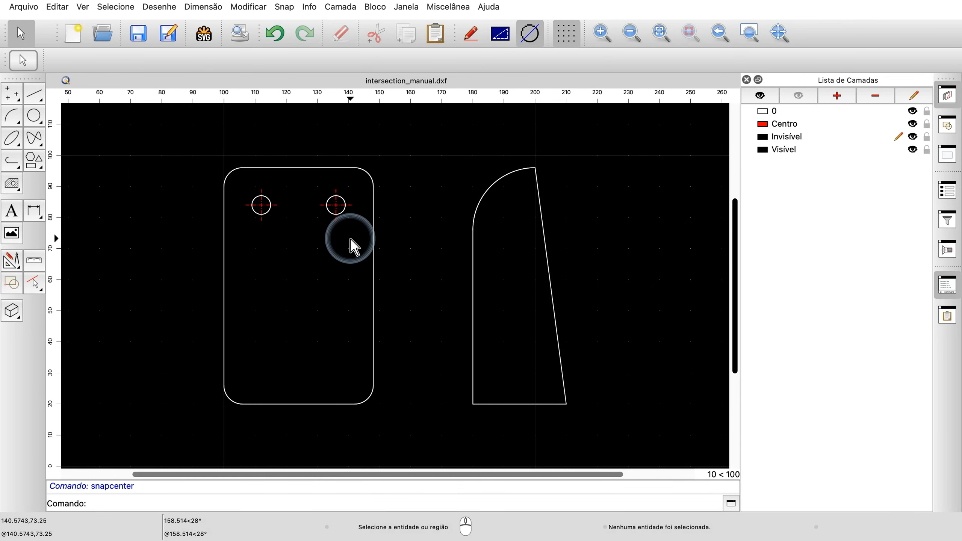
On the Centro layer, start a line at the manual intersection of the second hole's horizontal centre line and the side view's arc.
left_click(843, 123)
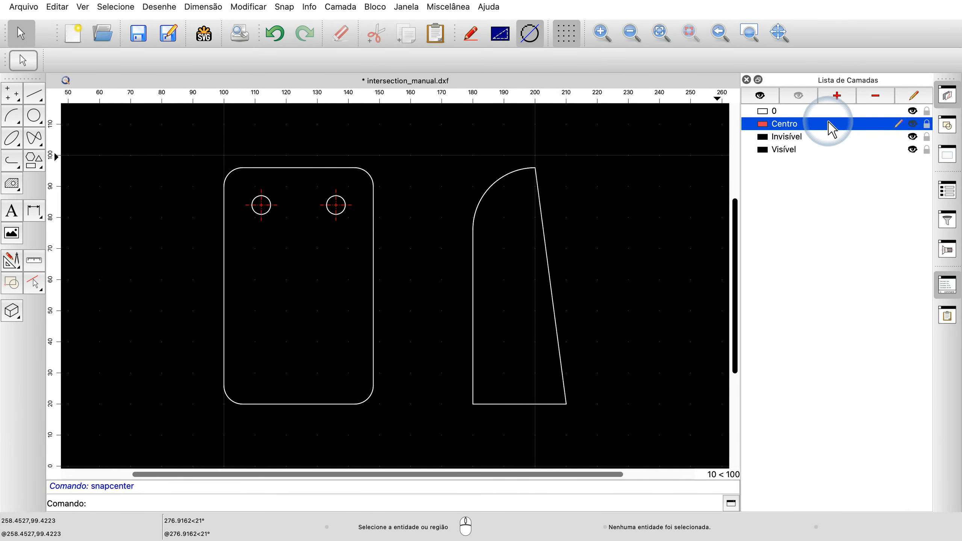
left_click(38, 97)
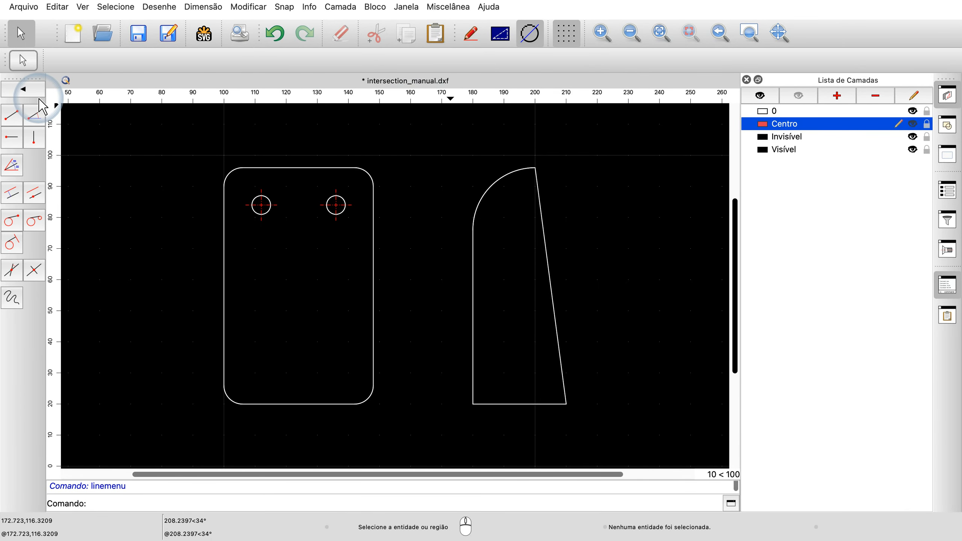
left_click(17, 121)
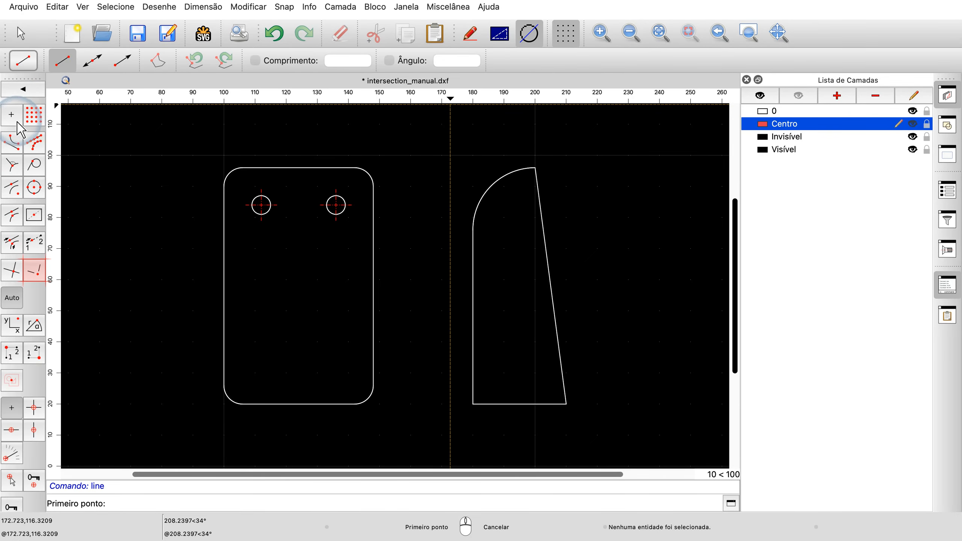
left_click(38, 272)
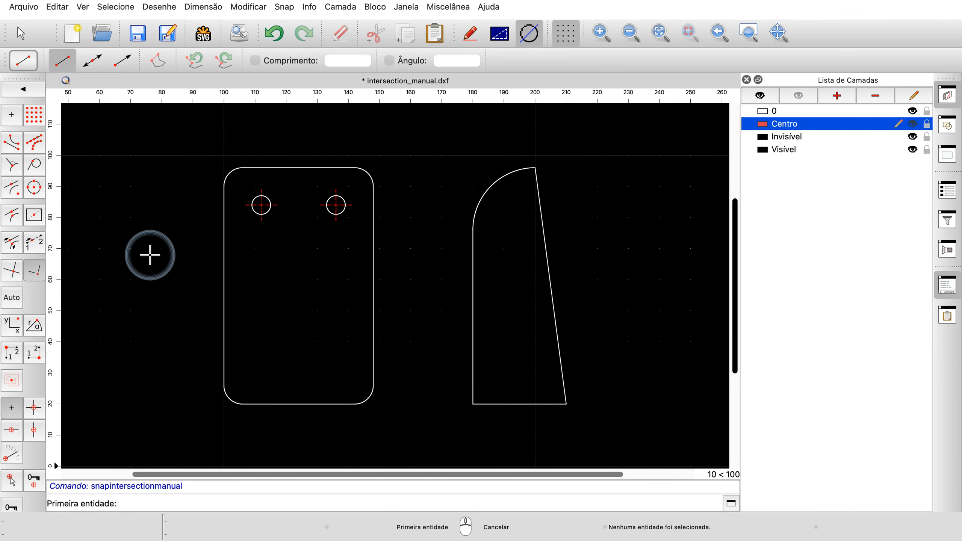
left_click(340, 206)
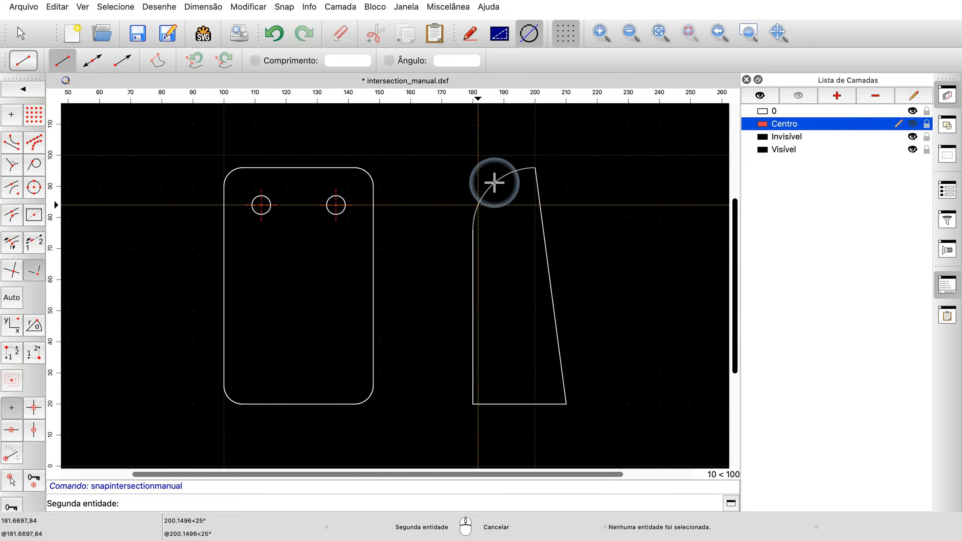
left_click(495, 183)
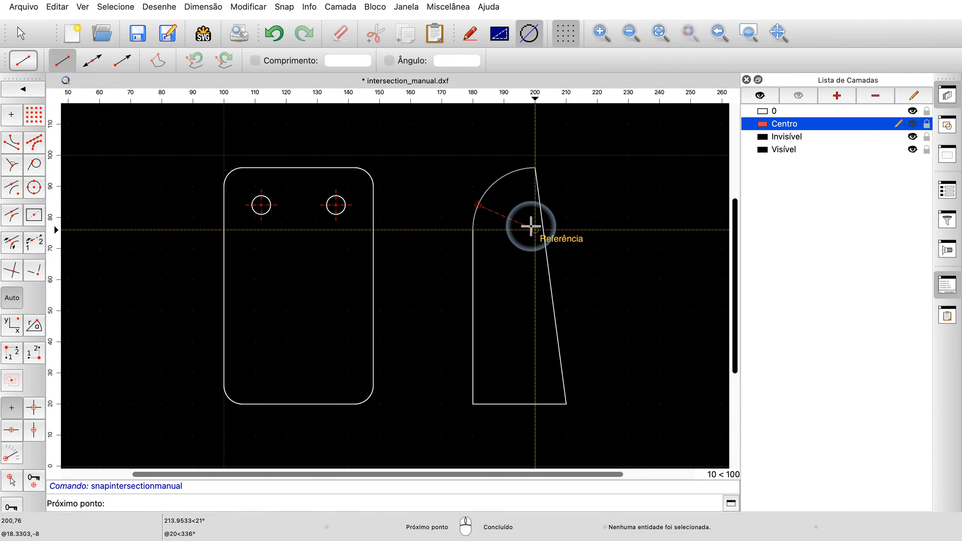
End the centre line at the manual intersection of the hole's horizontal centre line and the side view's slanted edge.
left_click(36, 272)
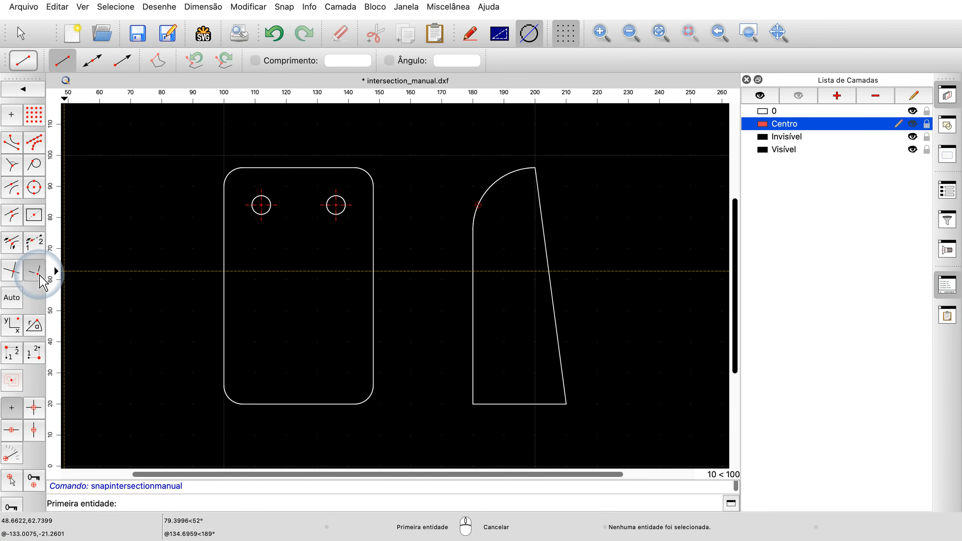
left_click(339, 206)
left_click(540, 205)
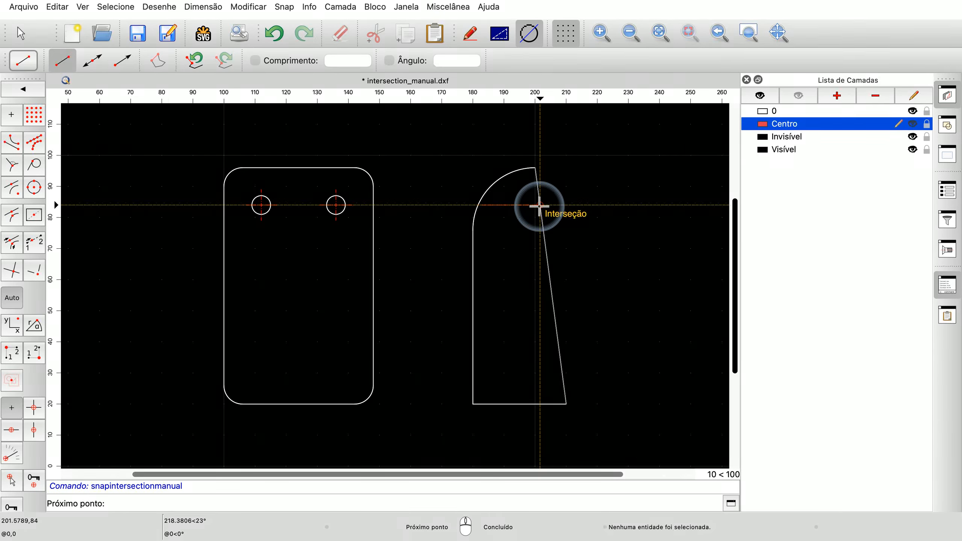
left_click(539, 205)
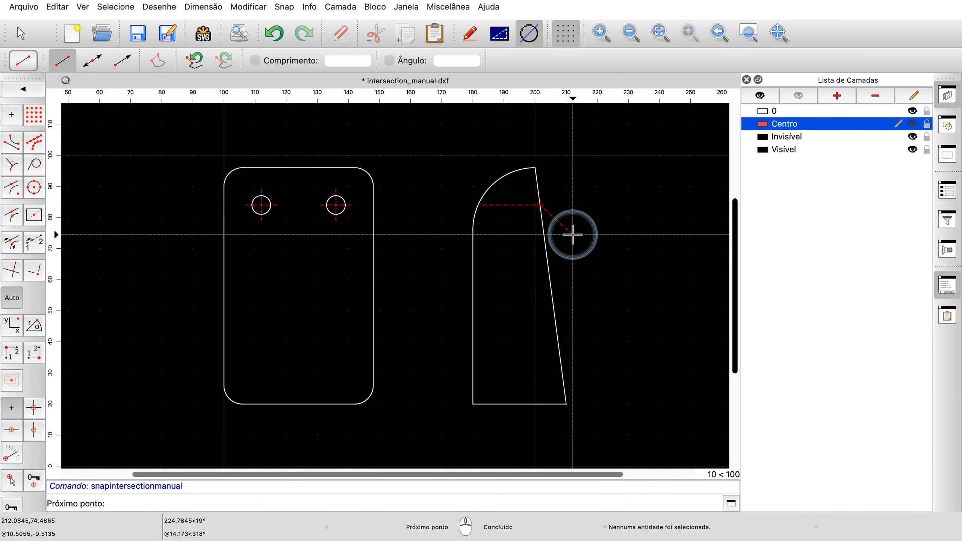
right_click(575, 236)
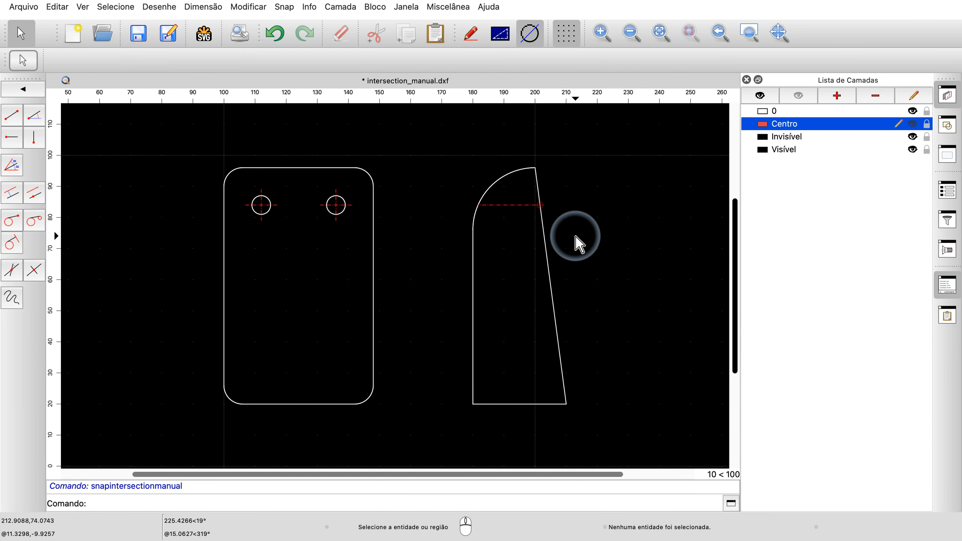
right_click(575, 236)
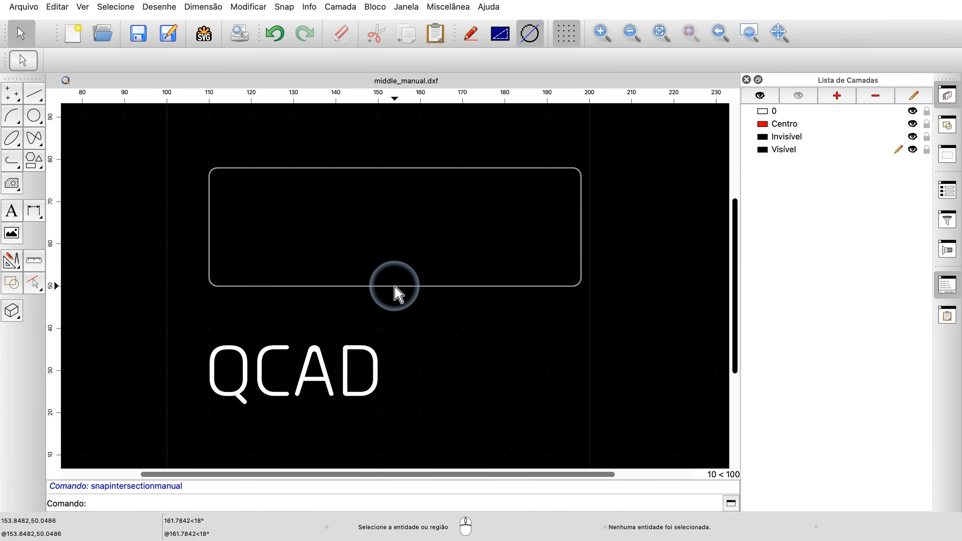
Cut the QCAD text, using its centre point as the reference.
left_click(264, 385)
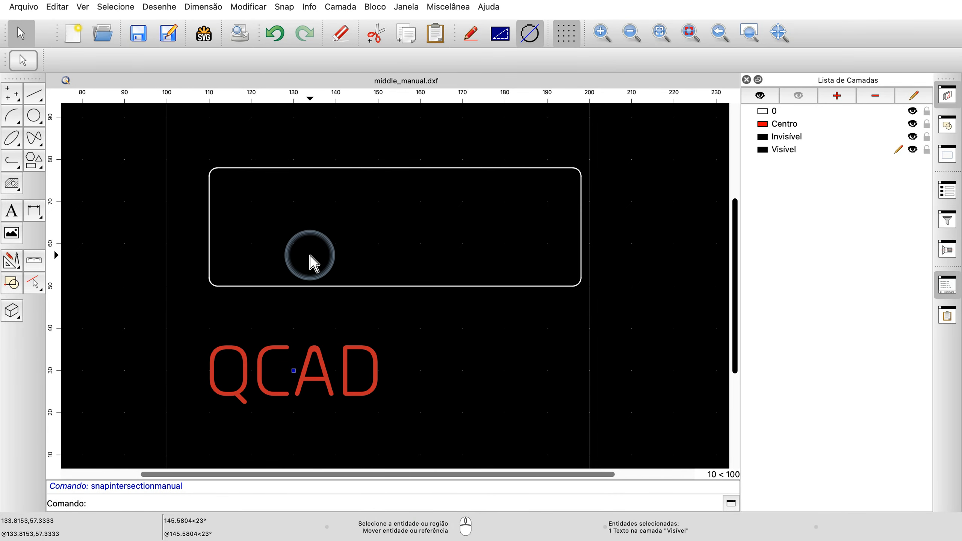
left_click(376, 35)
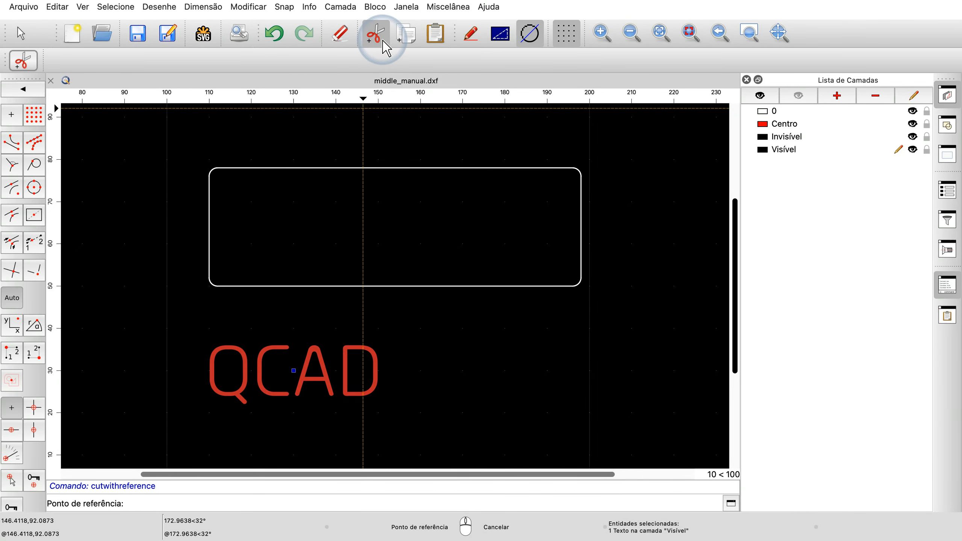
left_click(293, 371)
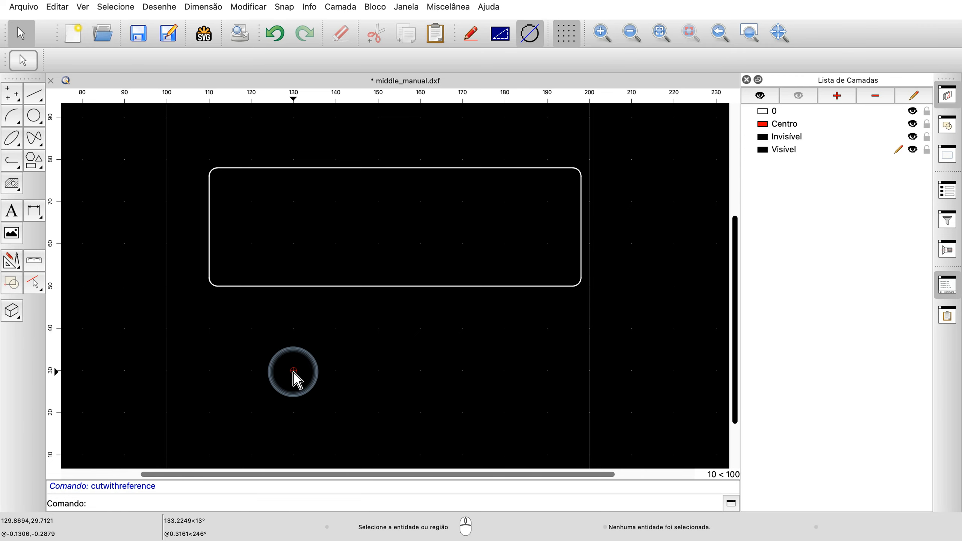
Paste the QCAD text at the centre of the rounded rectangle using the manual middle snap.
left_click(435, 34)
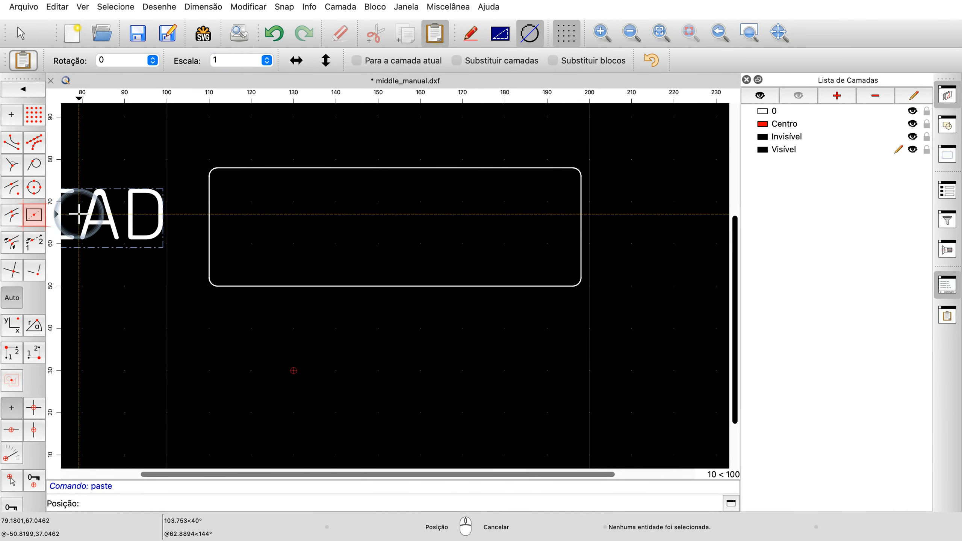
left_click(40, 223)
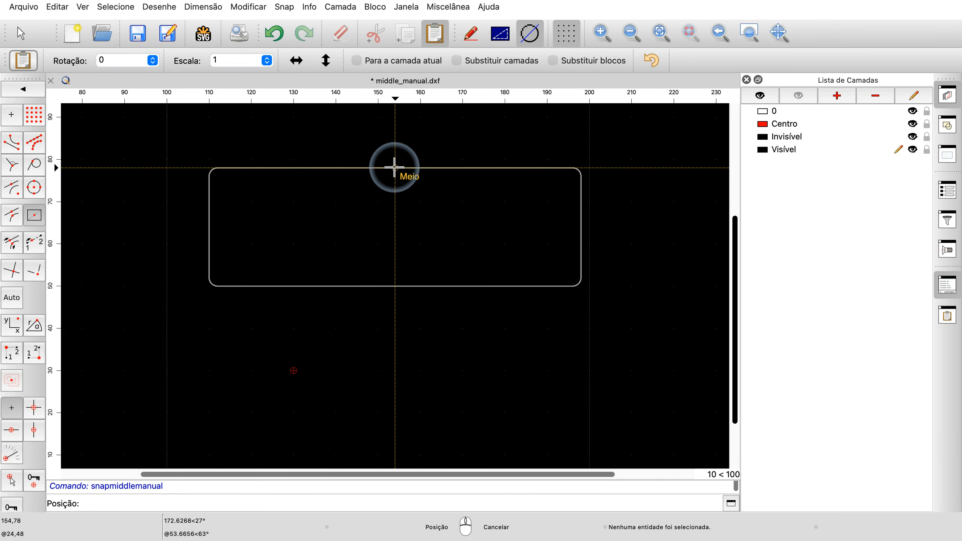
left_click(394, 167)
left_click(395, 227)
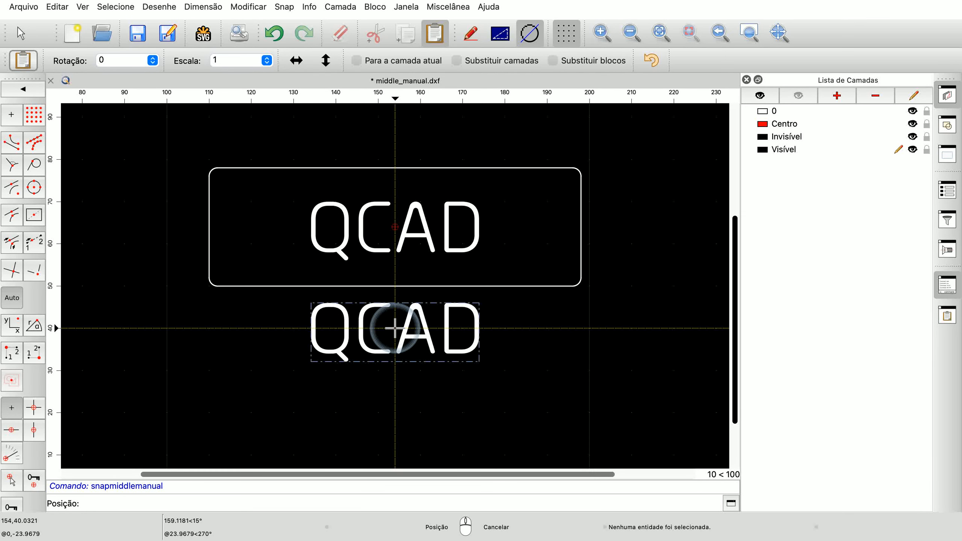
right_click(395, 328)
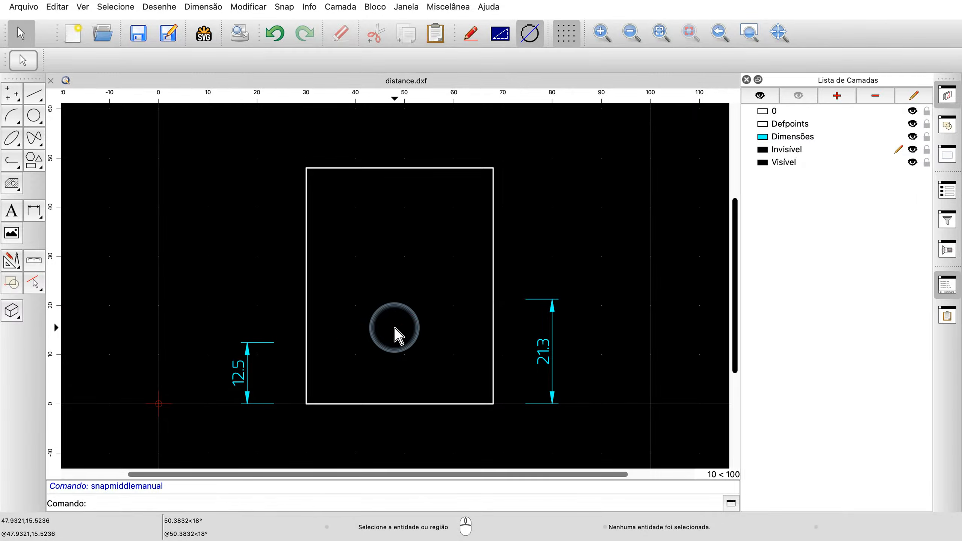
Start a line on the rectangle's left edge, snapped at a distance of 12.5 from its lower corner.
left_click(35, 95)
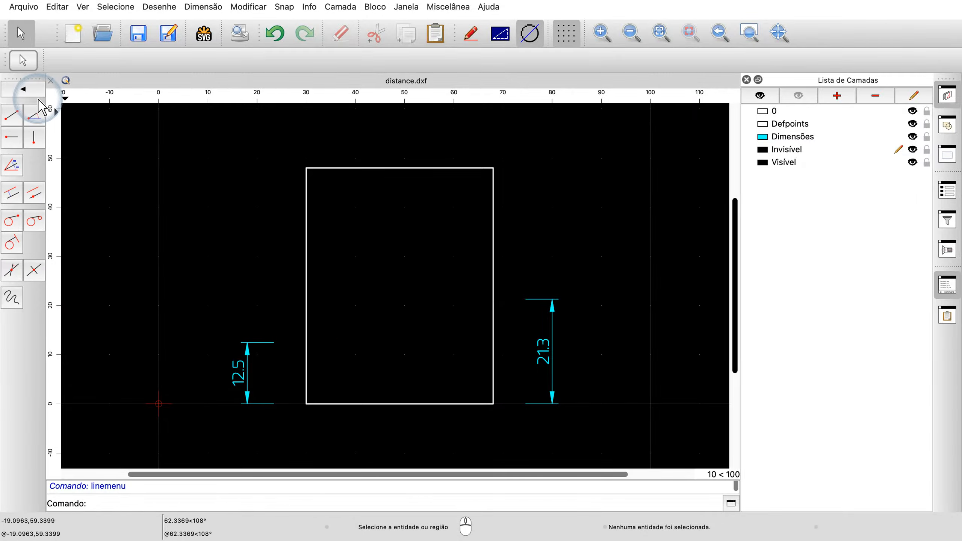
left_click(17, 122)
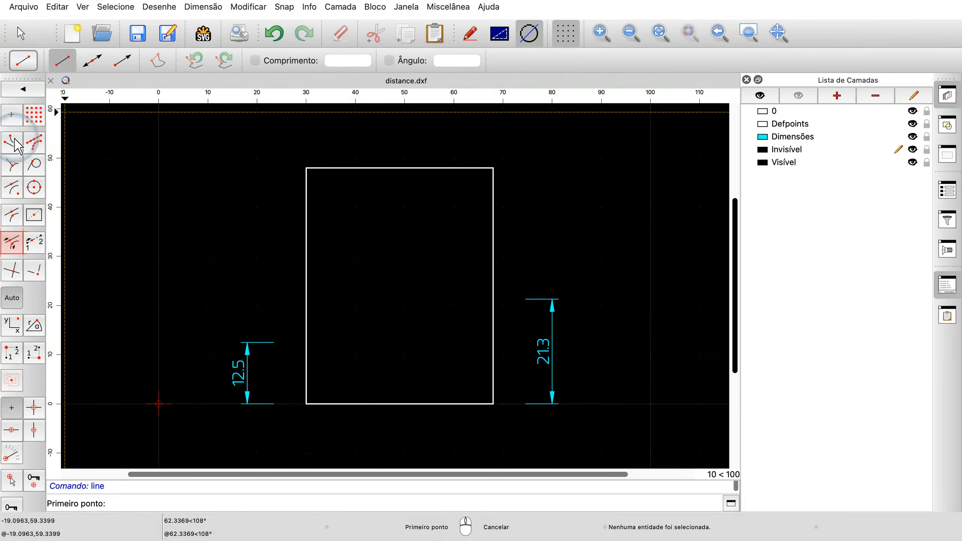
left_click(17, 249)
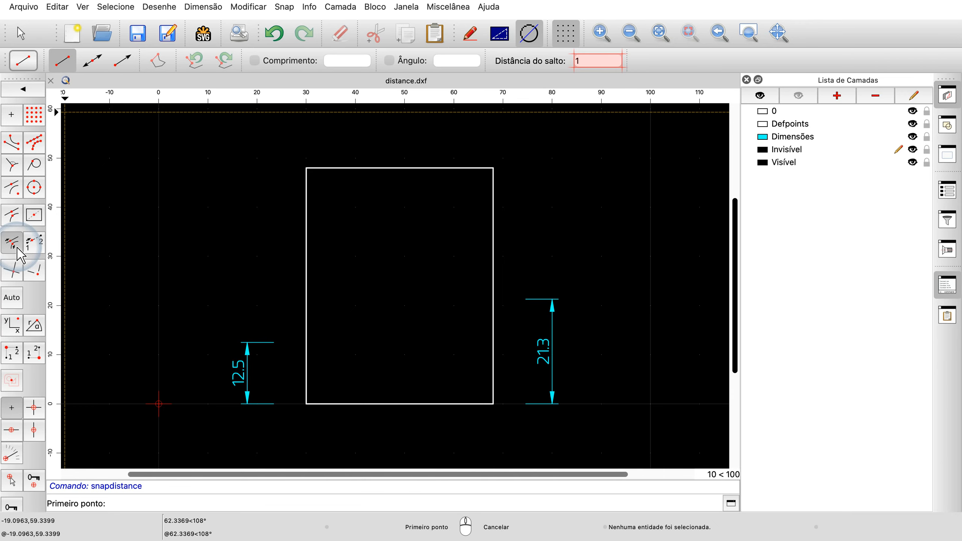
type("2.5")
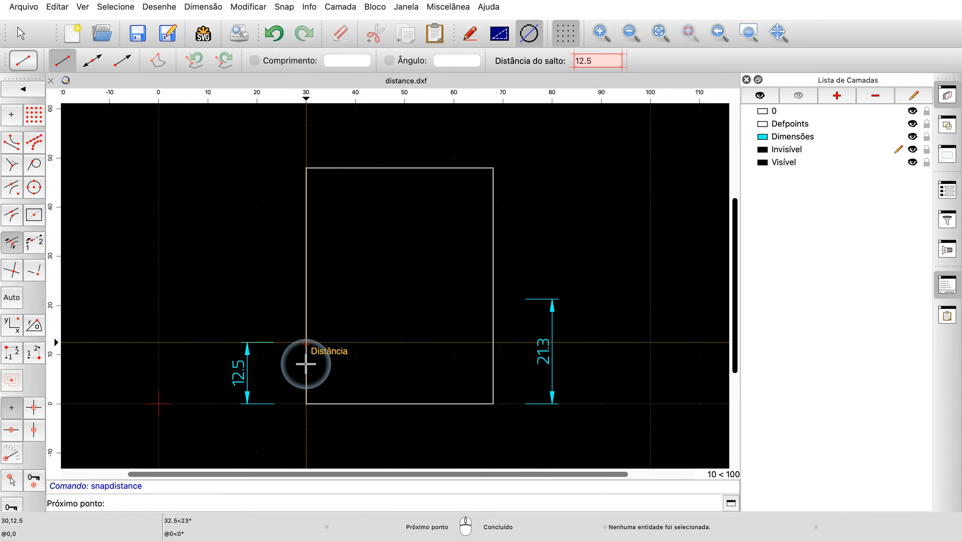
left_click(307, 358)
End the line on the rectangle's right edge, snapped at a distance of 21.3 from its lower corner.
double_click(598, 61)
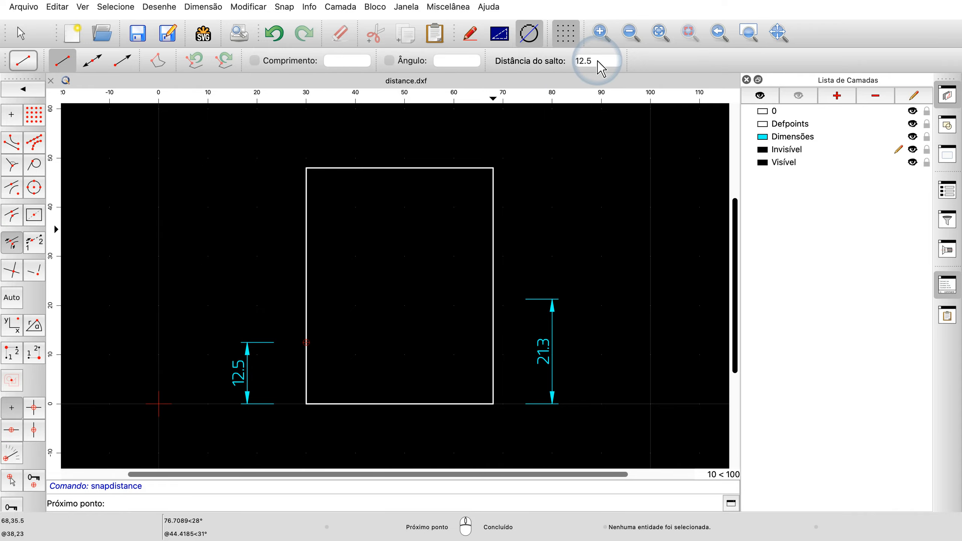
type("21.3")
left_click(572, 112)
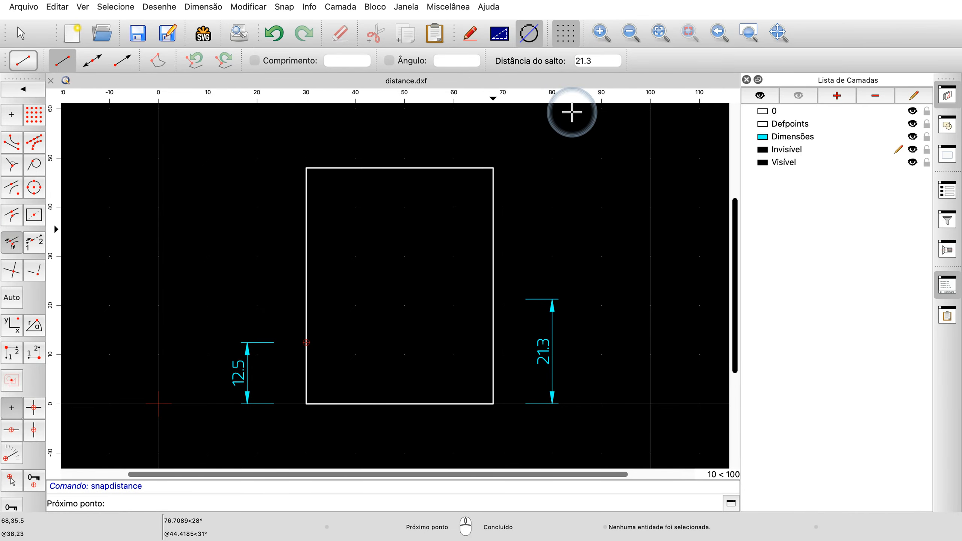
left_click(492, 314)
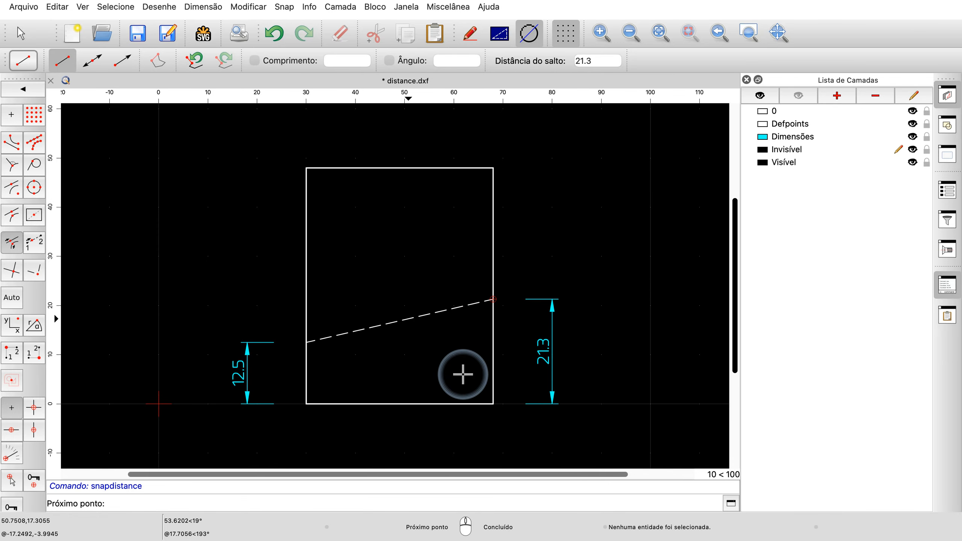
right_click(463, 374)
right_click(463, 374)
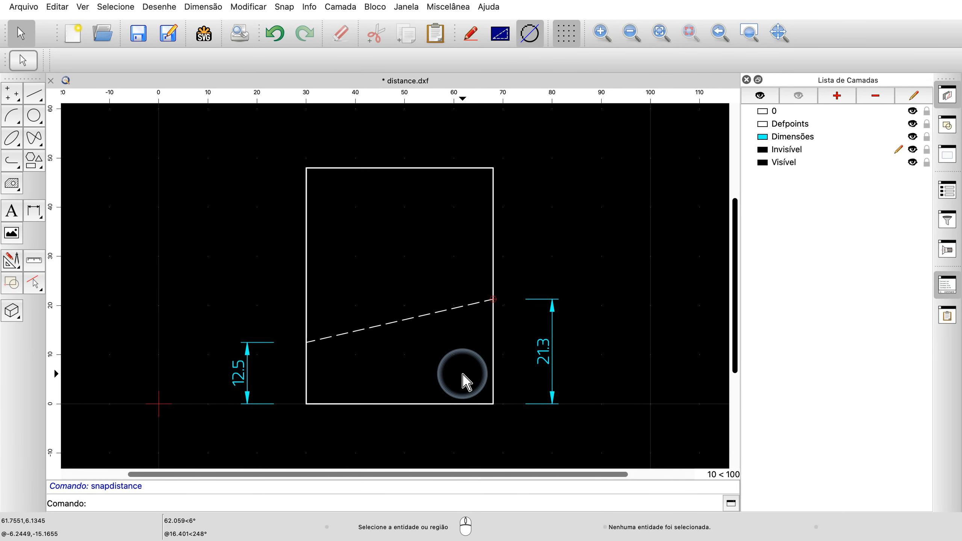